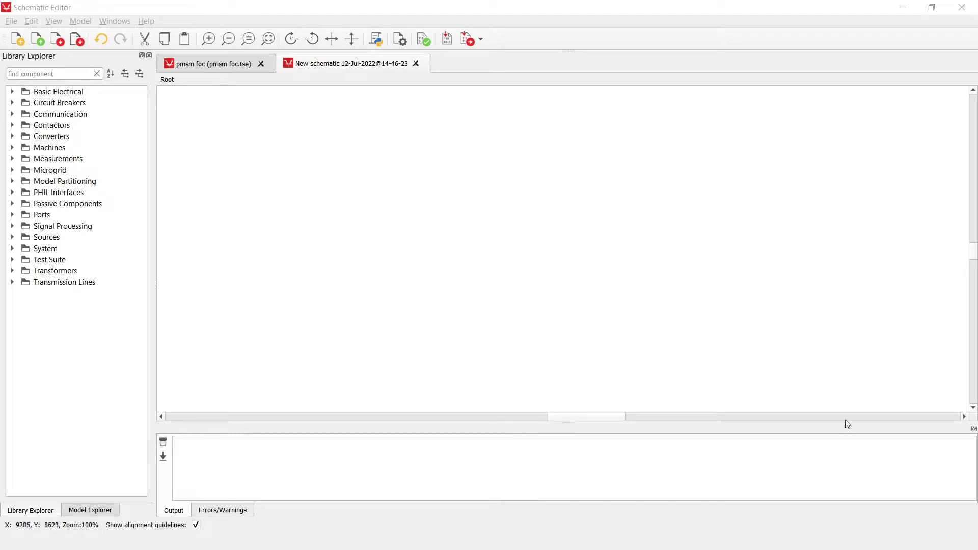
# Search the library for 'pwm' and place a PWM Analyzer on the empty schematic.
pyautogui.click(72, 75)
pyautogui.write('pwm')
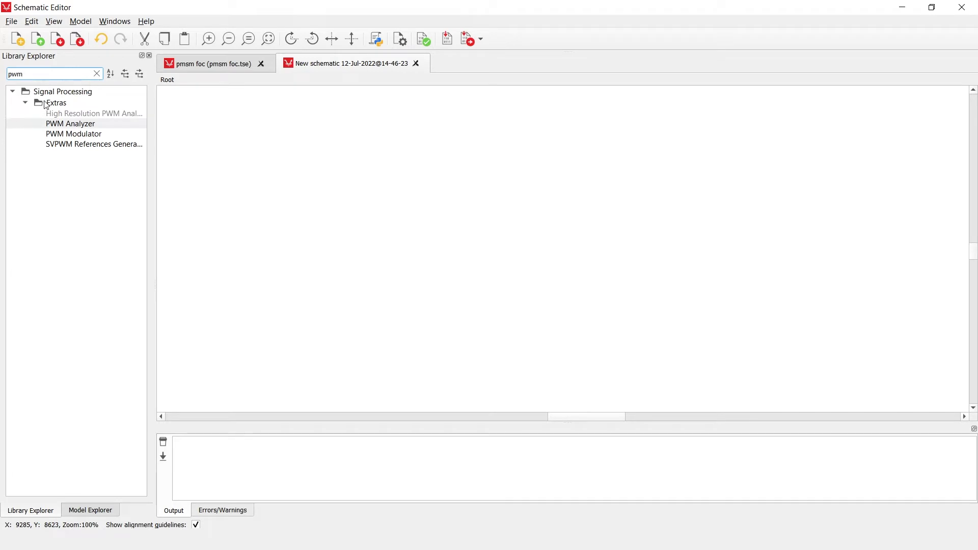
pyautogui.moveTo(62, 129); pyautogui.dragTo(366, 199)
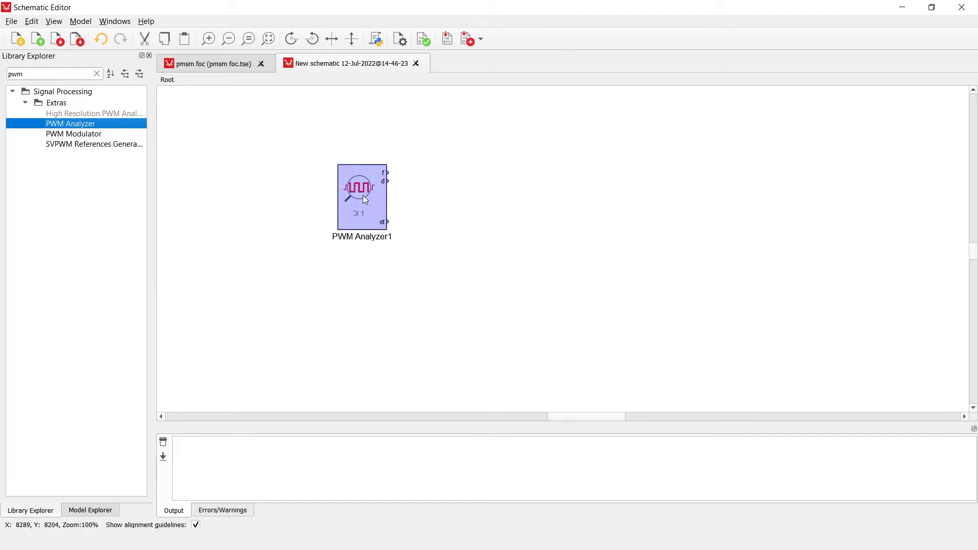
# Enable PWM Analyzer1's second channel and min/max pulse width outputs, keeping Input 1 at 1 and cross-channel None.
pyautogui.doubleClick(366, 200)
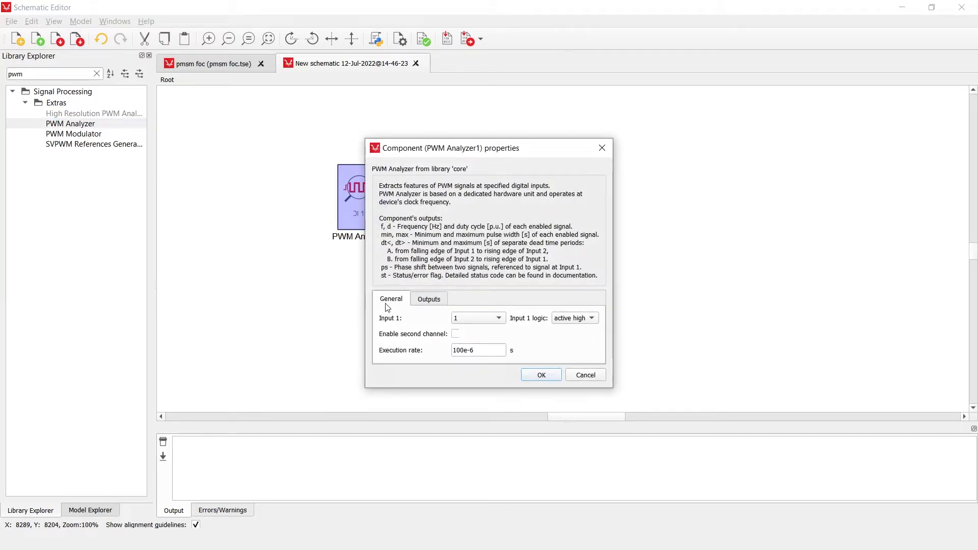
pyautogui.click(455, 334)
pyautogui.moveTo(612, 389); pyautogui.dragTo(634, 448)
pyautogui.click(484, 368)
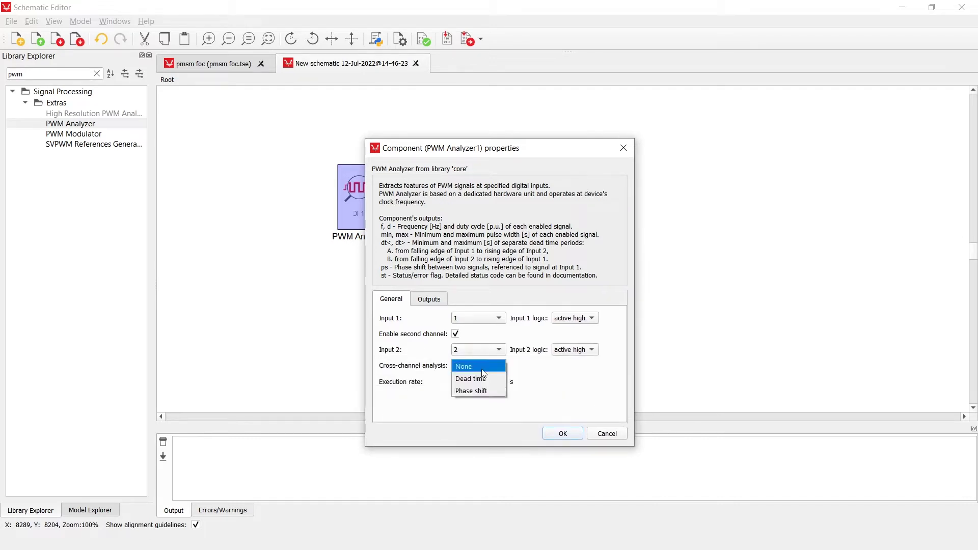
pyautogui.click(574, 385)
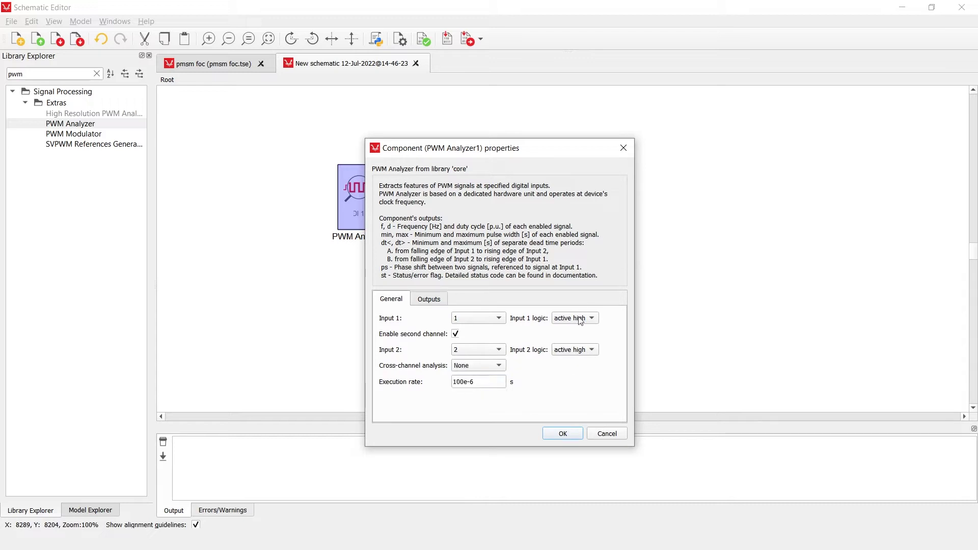
pyautogui.click(494, 321)
pyautogui.click(570, 377)
pyautogui.click(490, 365)
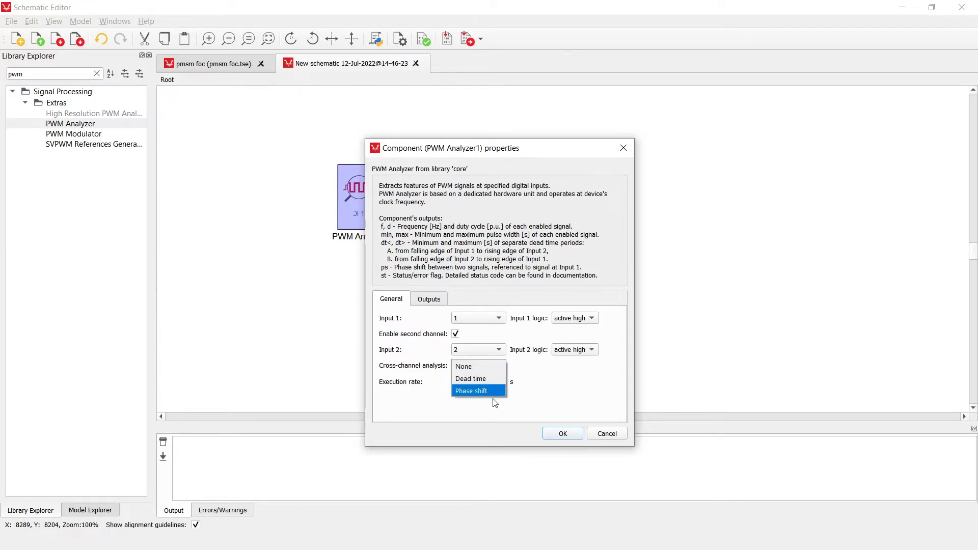
pyautogui.click(559, 381)
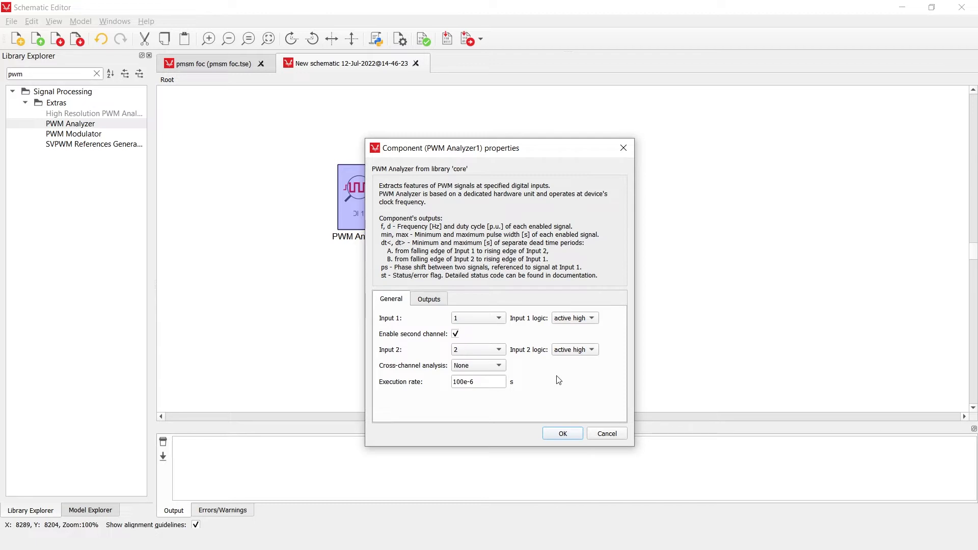
pyautogui.click(441, 301)
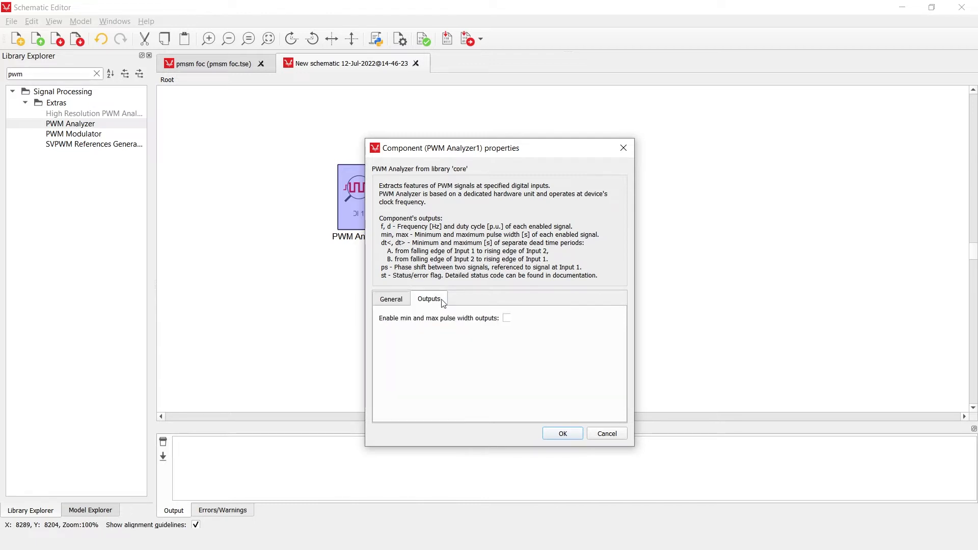
pyautogui.click(507, 319)
# Apply the PWM Analyzer1 settings with OK.
pyautogui.click(561, 435)
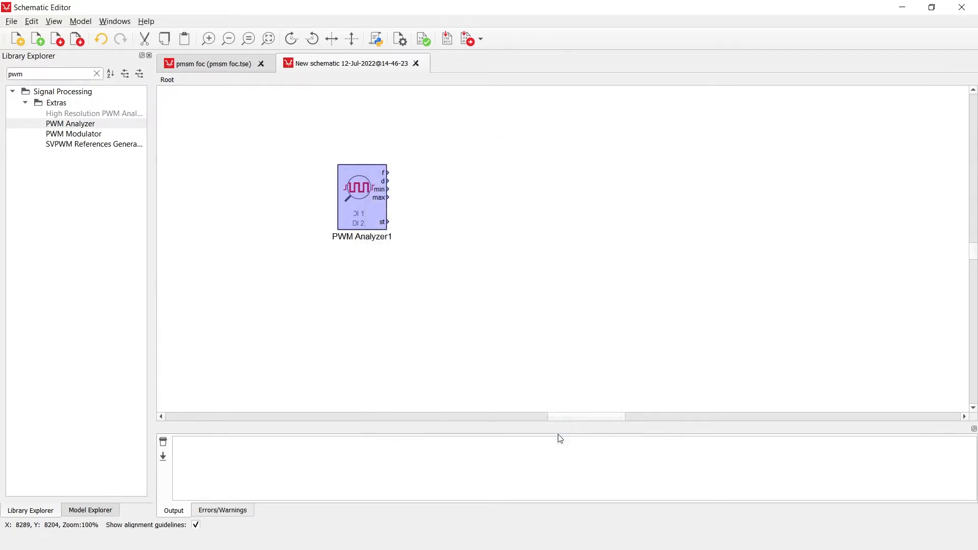
pyautogui.moveTo(371, 216)
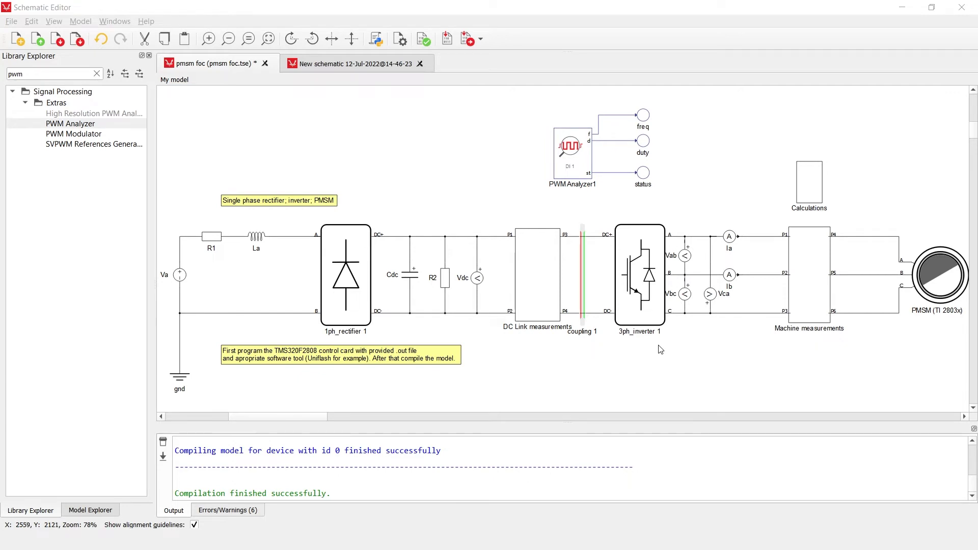
pyautogui.doubleClick(646, 297)
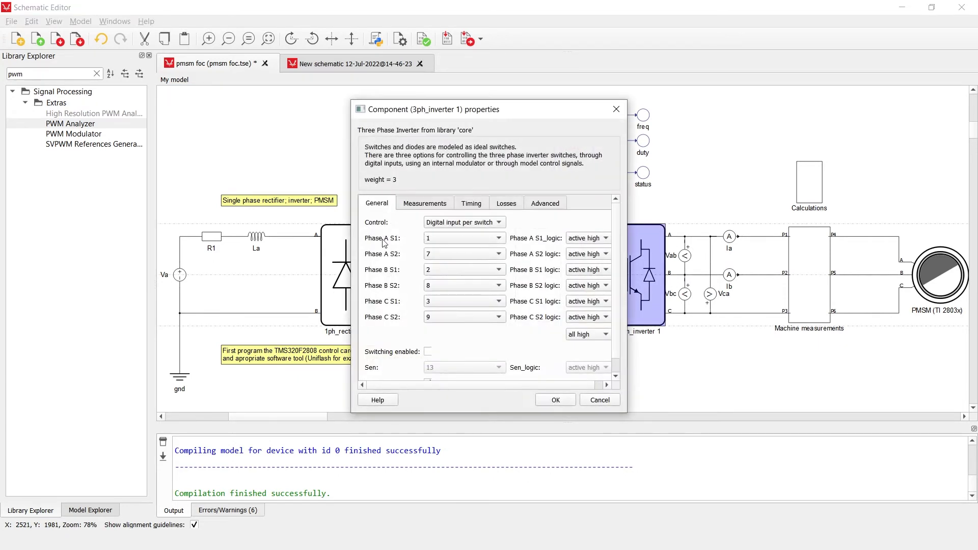
pyautogui.click(556, 402)
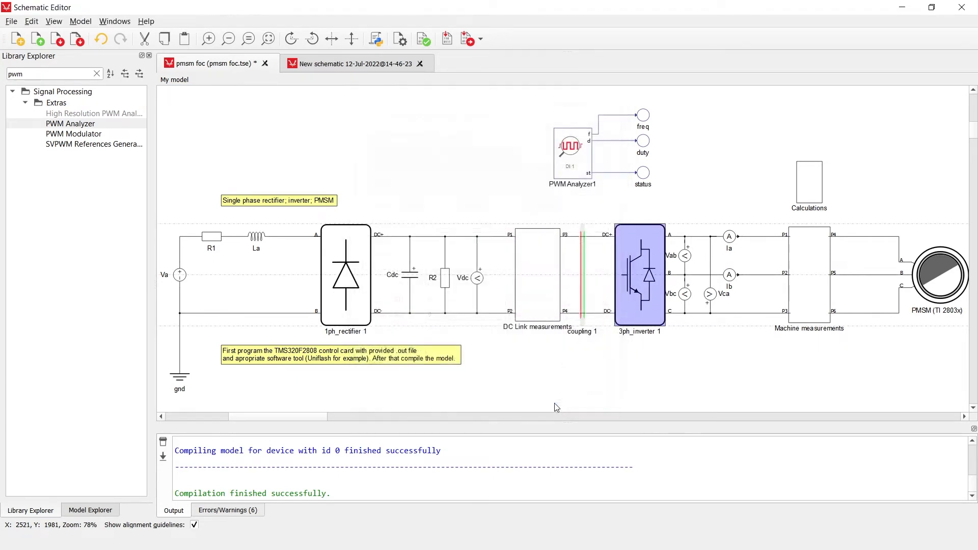
pyautogui.doubleClick(584, 175)
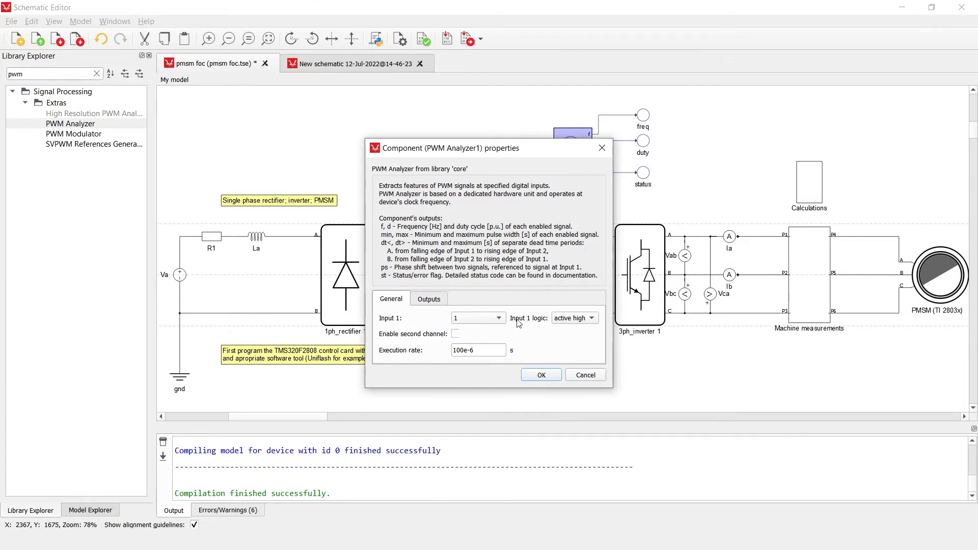
pyautogui.click(540, 375)
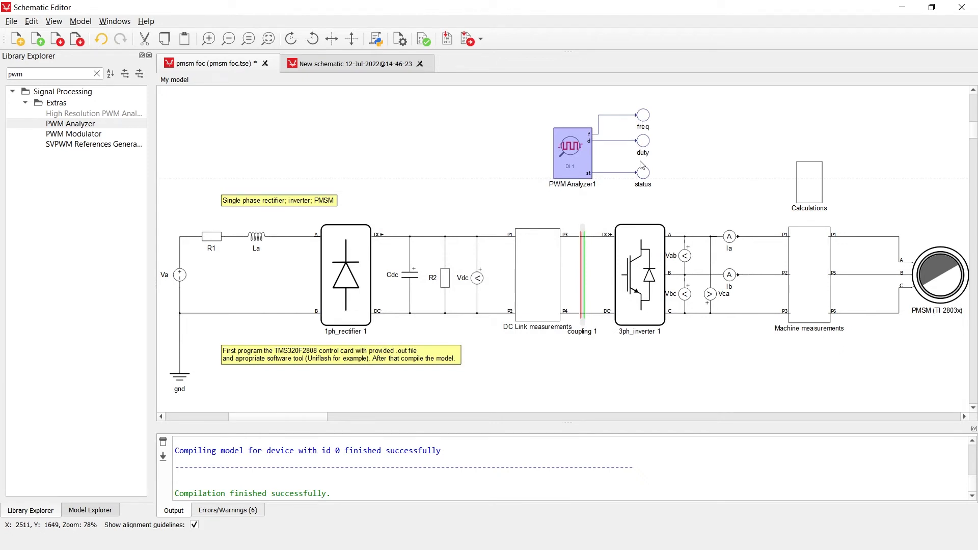
# Compile the model, load it into HIL SCADA and bring SCADA to the front.
pyautogui.click(466, 40)
pyautogui.moveTo(317, 539)
pyautogui.click(444, 479)
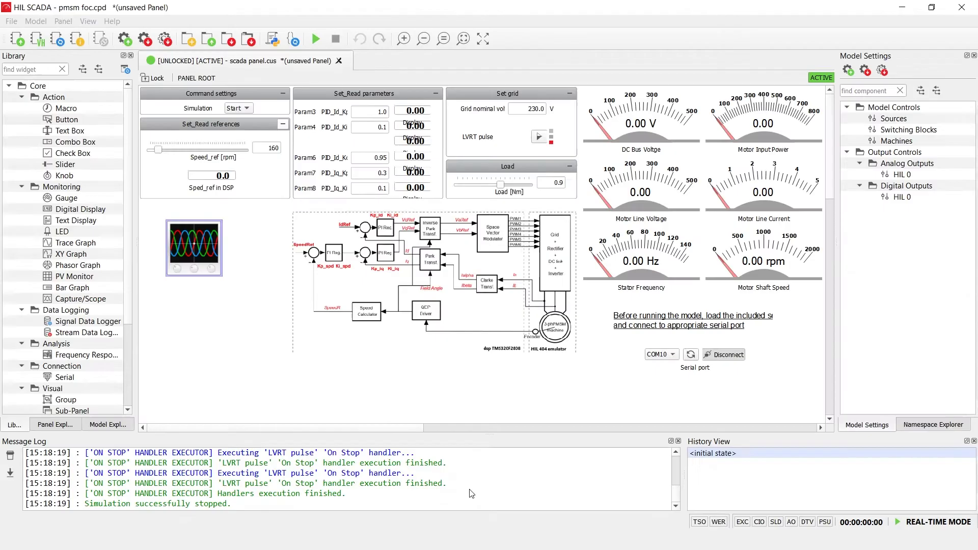
# Review the scope's captured signals list, then return to the Schematic Editor window.
pyautogui.doubleClick(180, 246)
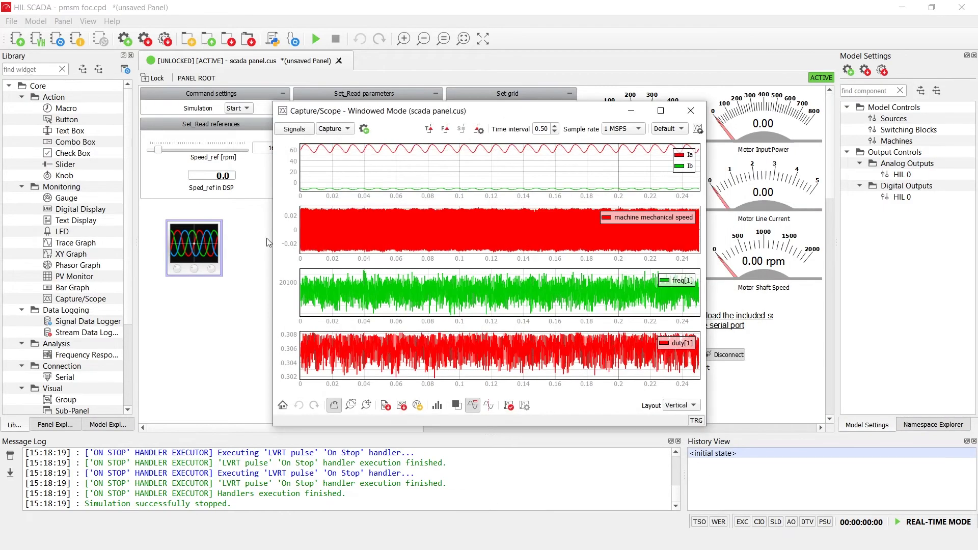
pyautogui.click(295, 129)
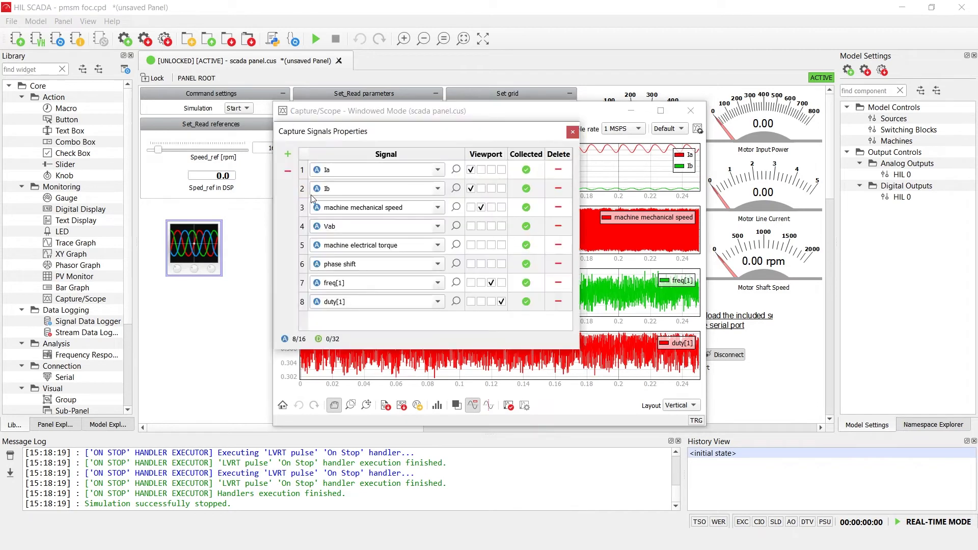
pyautogui.click(573, 132)
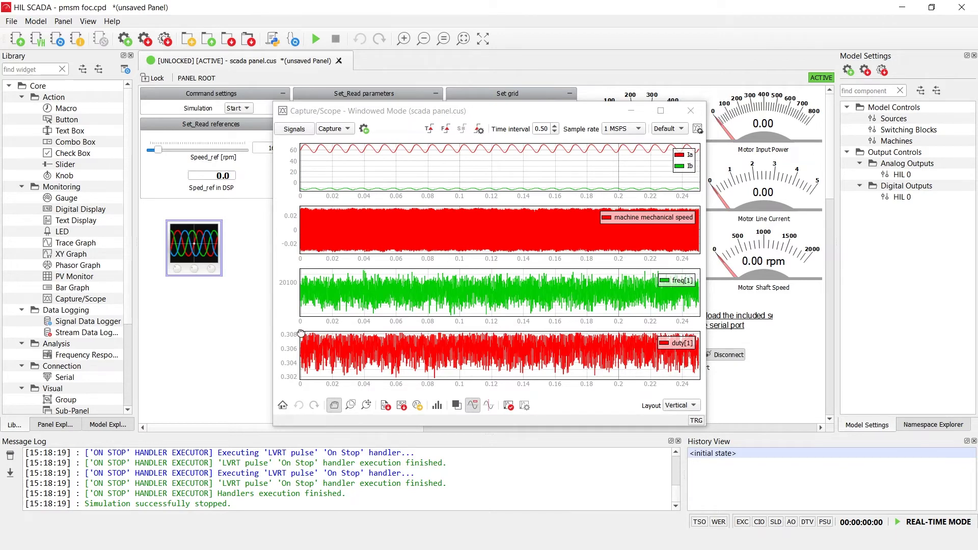
pyautogui.click(325, 508)
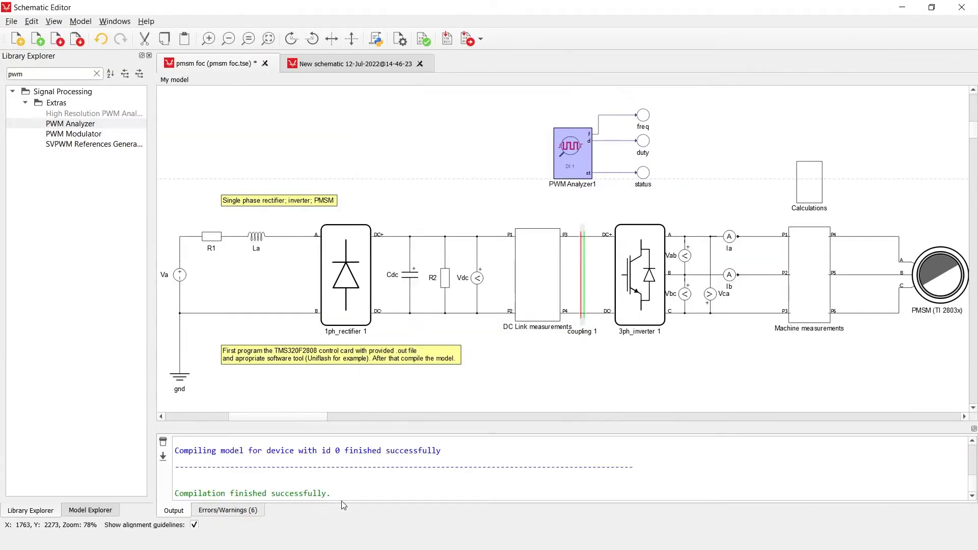
# In PWM Analyzer1, enable the second channel, set Input 2 to 7 and cross-channel analysis to Dead time.
pyautogui.doubleClick(574, 158)
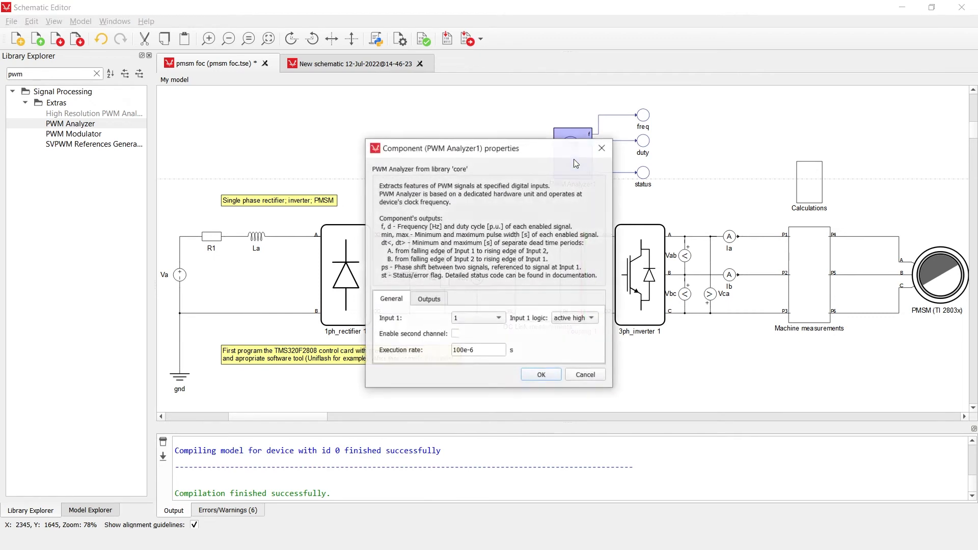
pyautogui.click(455, 334)
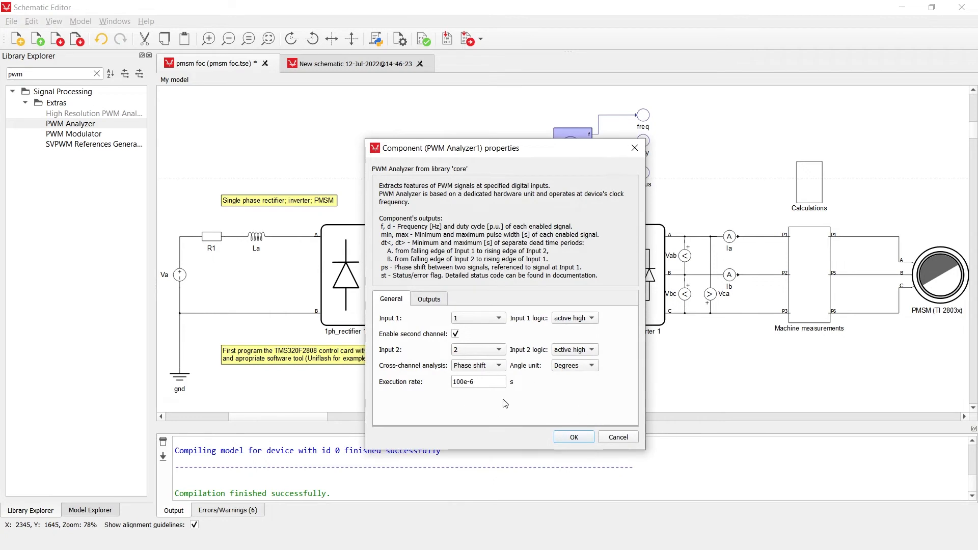
pyautogui.click(464, 352)
pyautogui.click(473, 239)
pyautogui.click(473, 366)
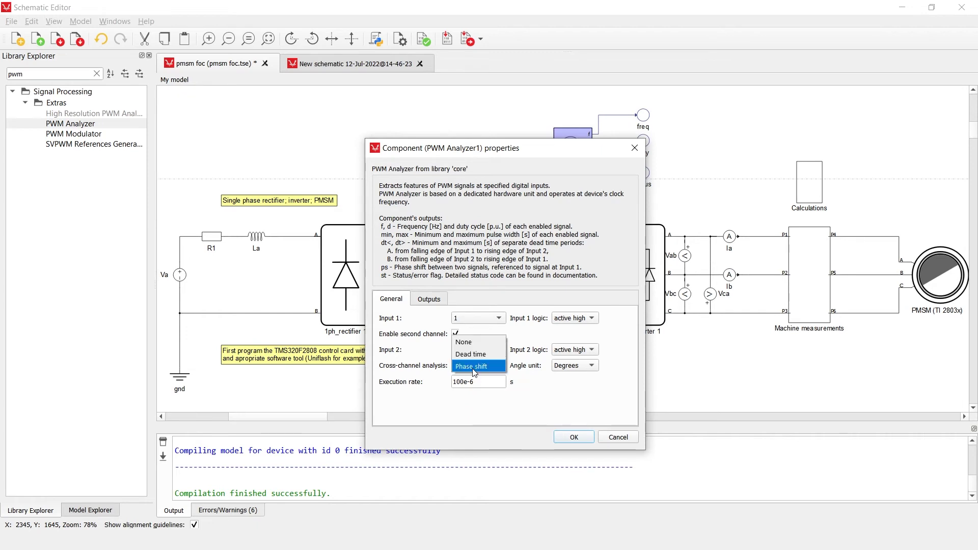
pyautogui.click(468, 351)
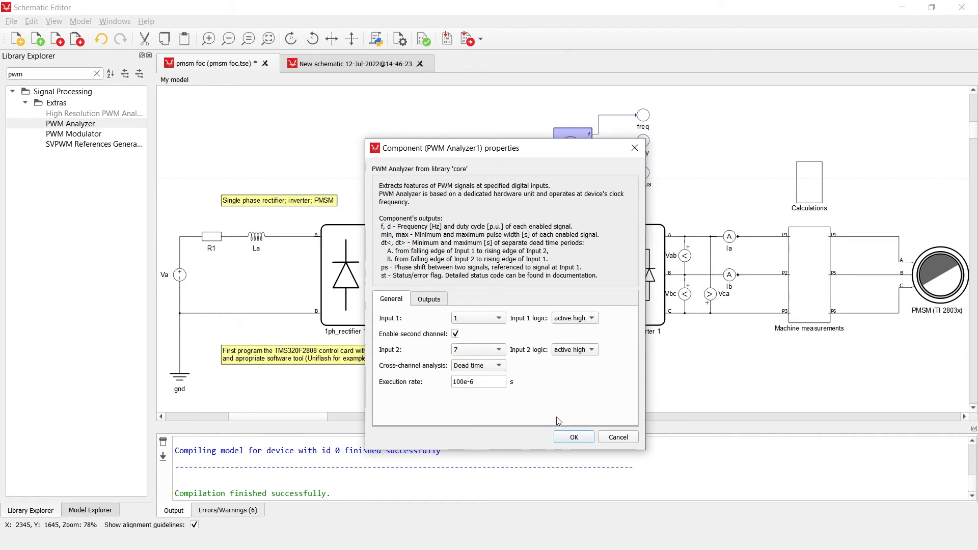
pyautogui.click(574, 437)
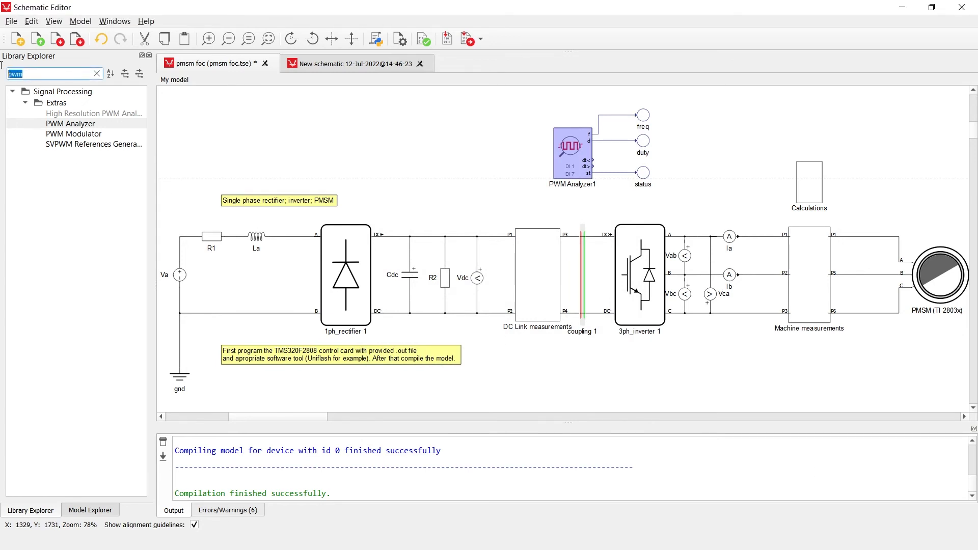
# Move the status port down and copy the duty port onto dt<, renamed 'min dt'.
pyautogui.click(632, 143)
pyautogui.moveTo(643, 173); pyautogui.dragTo(646, 208)
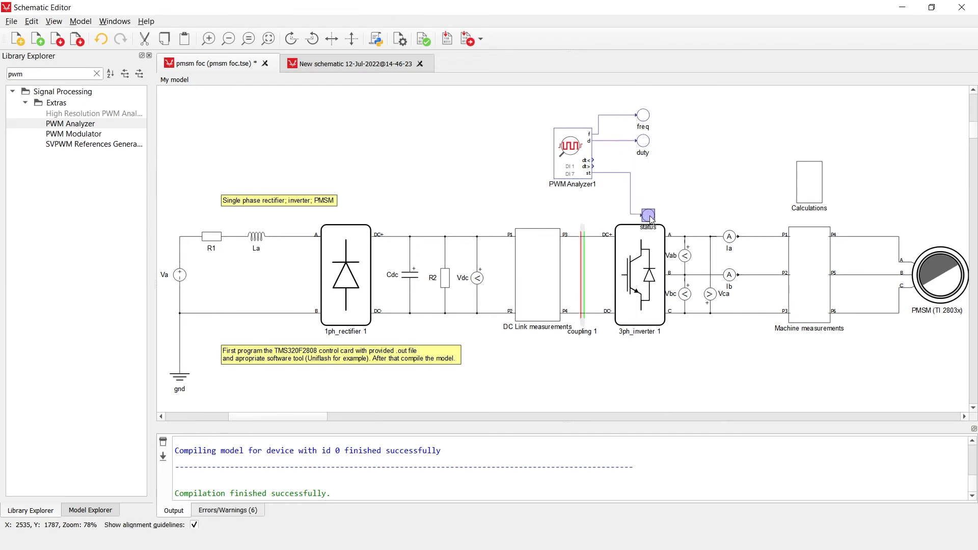
pyautogui.click(648, 169)
pyautogui.click(642, 144)
pyautogui.moveTo(642, 145); pyautogui.dragTo(590, 160)
pyautogui.doubleClick(647, 174)
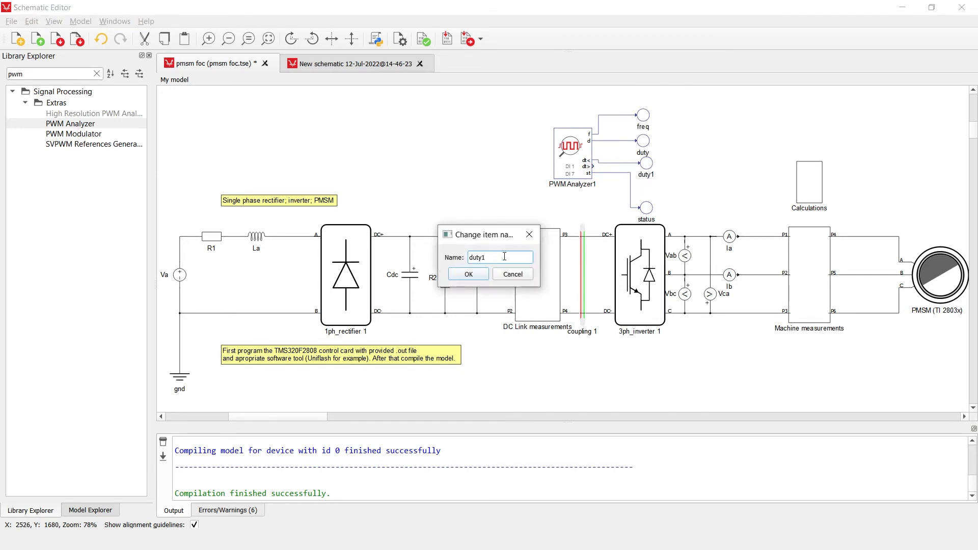
pyautogui.write('min dt')
pyautogui.press('Return')
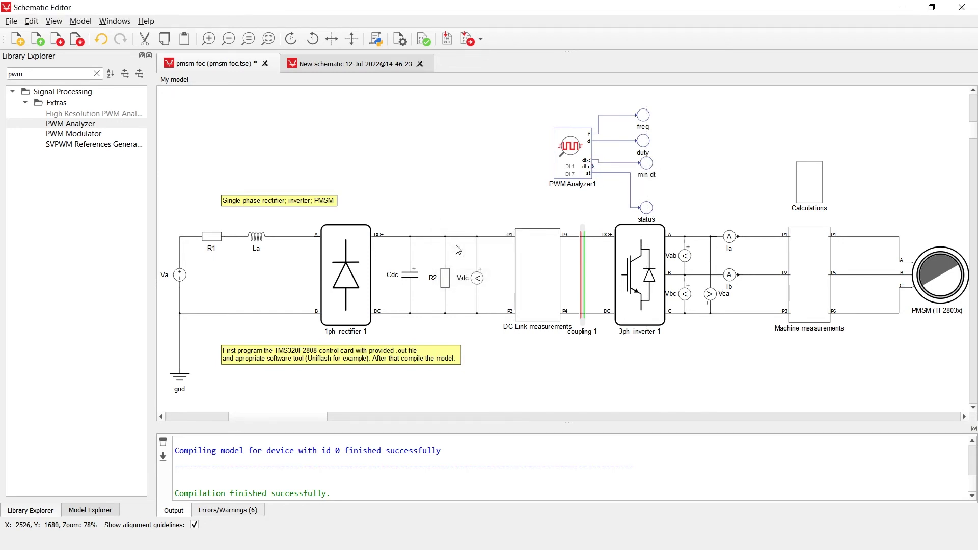
# Copy the min dt port onto dt> as 'max dt', then compile and load the model.
pyautogui.moveTo(648, 165); pyautogui.dragTo(646, 182)
pyautogui.doubleClick(646, 194)
pyautogui.press('BackSpace')
pyautogui.press('BackSpace')
pyautogui.press('BackSpace')
pyautogui.press('BackSpace')
pyautogui.press('BackSpace')
pyautogui.press('BackSpace')
pyautogui.write('ma')
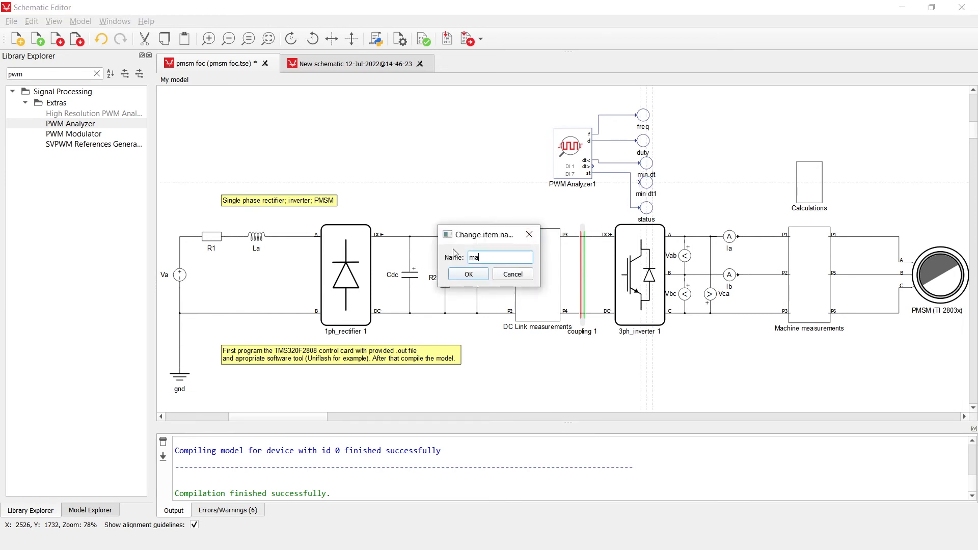
pyautogui.write('x dt')
pyautogui.press('Return')
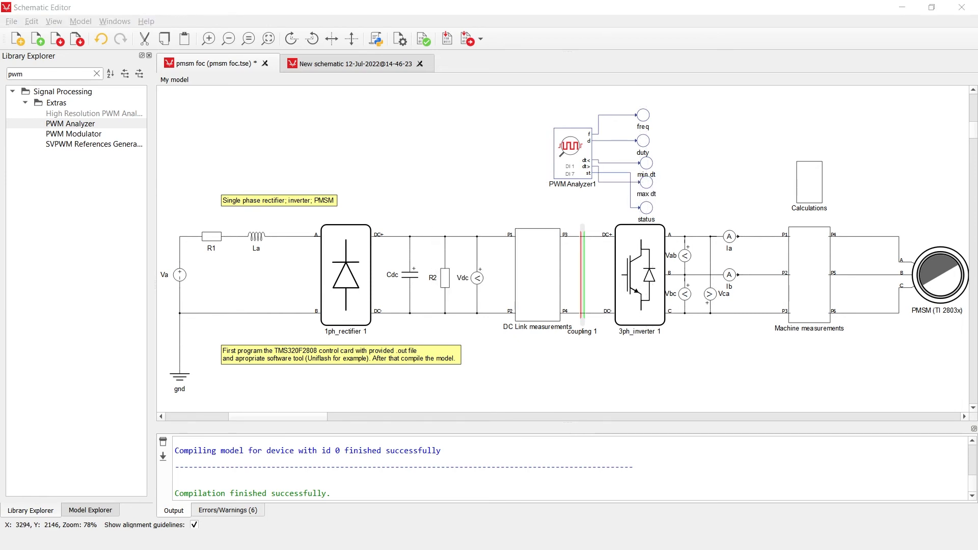
pyautogui.click(467, 39)
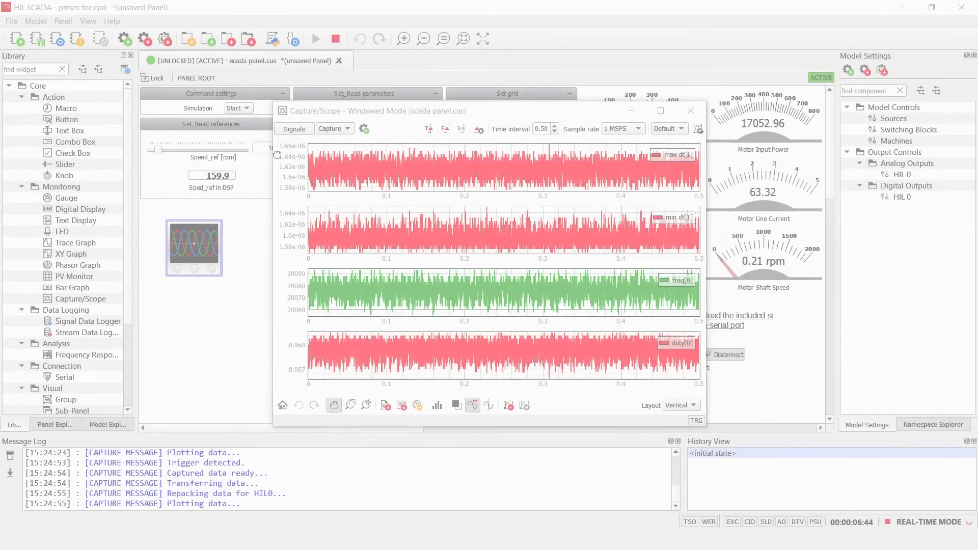
# Add a cursor near 0.1 s on the top plot to read min dt, freq and duty values.
pyautogui.click(286, 130)
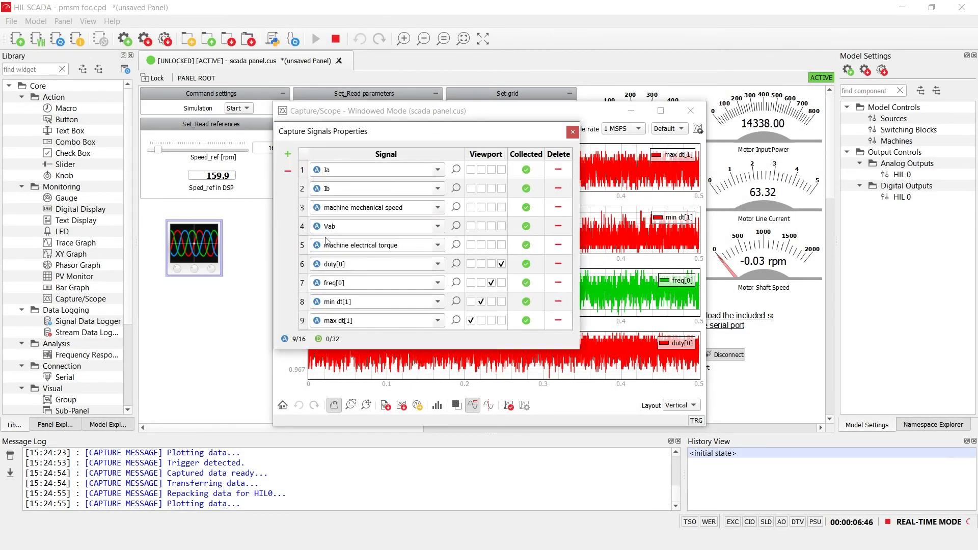
pyautogui.click(573, 132)
pyautogui.rightClick(390, 176)
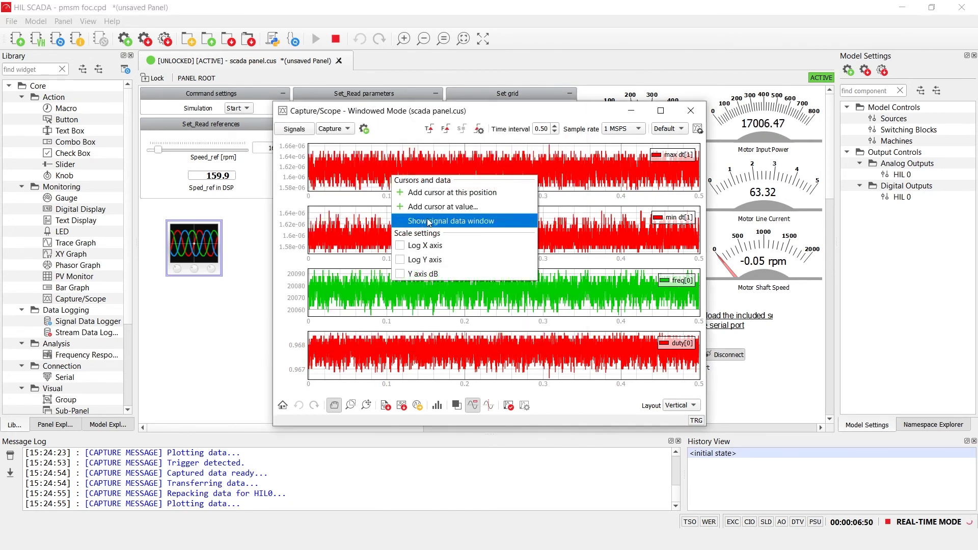
pyautogui.click(442, 193)
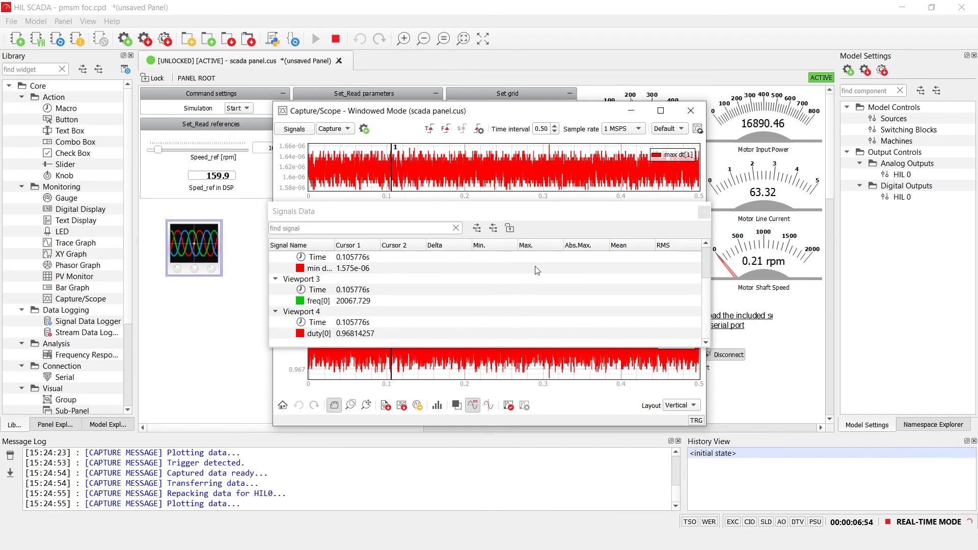
pyautogui.click(704, 212)
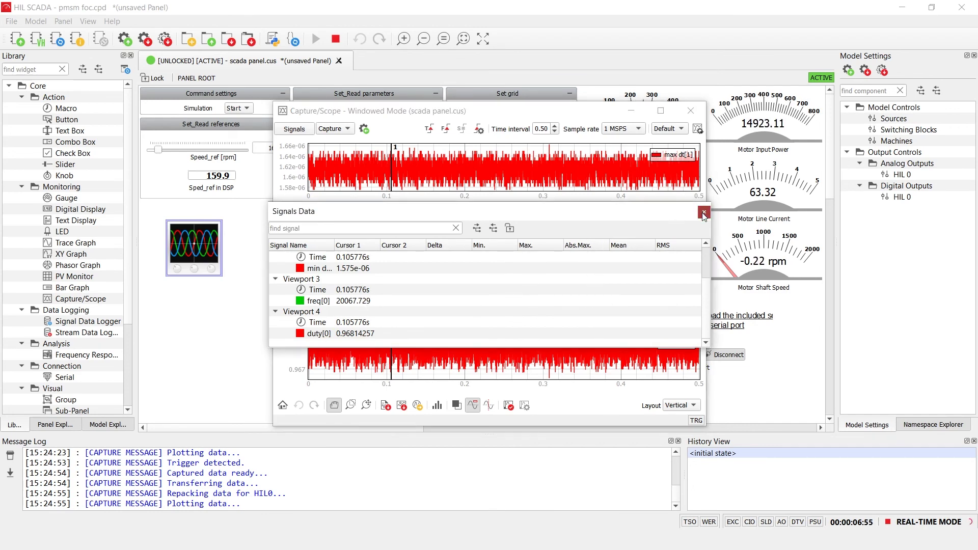